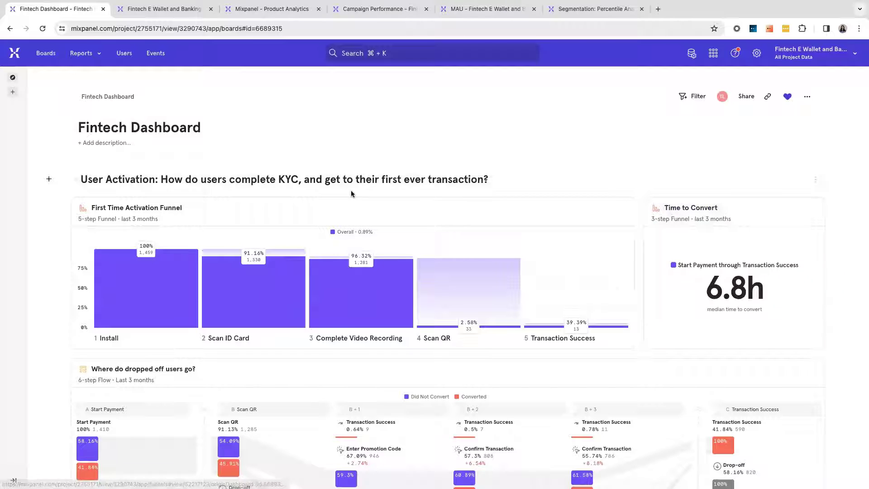
Step: Switch to the Fintech E Wallet and Banking activation funnel report
{"action": "scroll", "coordinate": [640, 261], "scroll_direction": "down", "scroll_amount": 2}
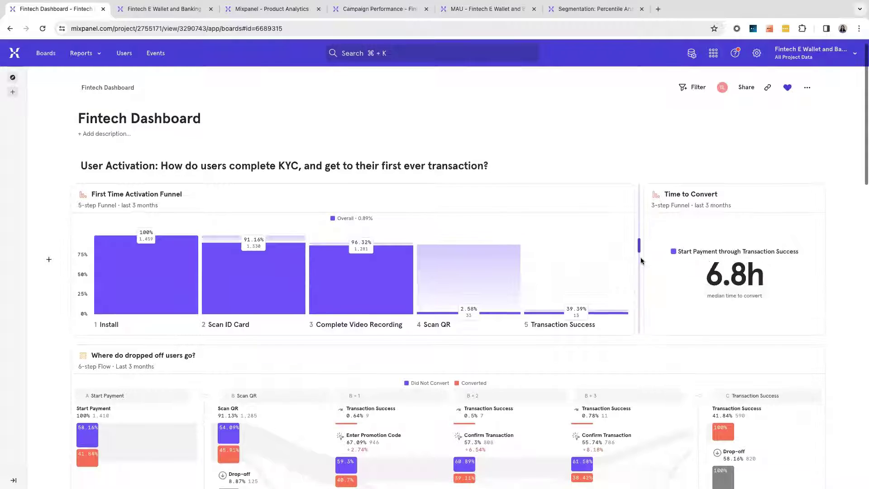
{"action": "scroll", "coordinate": [641, 261], "scroll_direction": "down", "scroll_amount": 1}
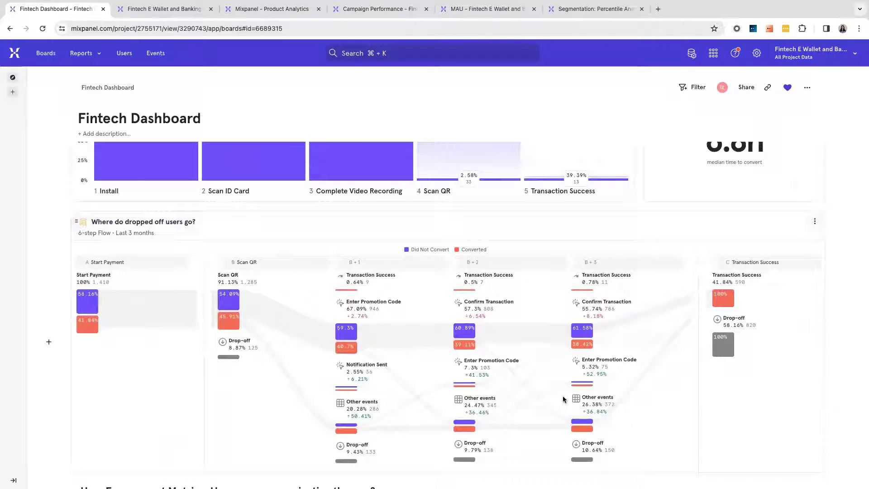
{"action": "scroll", "coordinate": [861, 303], "scroll_direction": "down", "scroll_amount": 7}
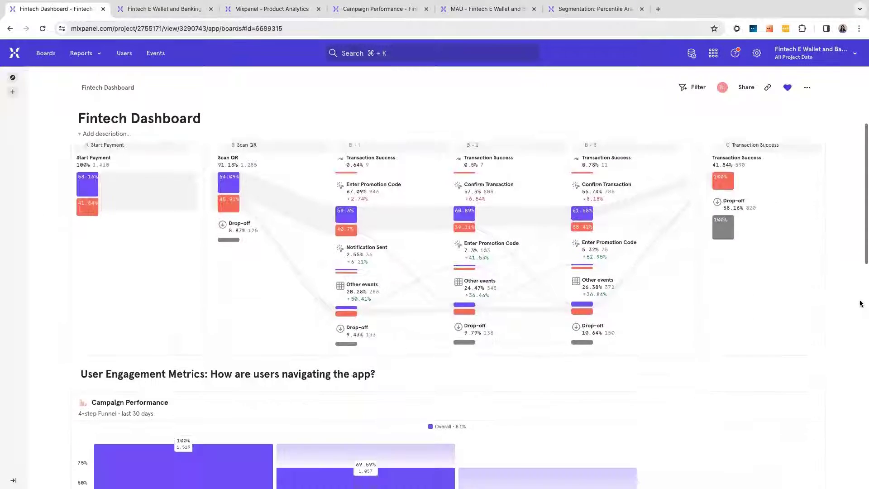
{"action": "scroll", "coordinate": [862, 302], "scroll_direction": "down", "scroll_amount": 3}
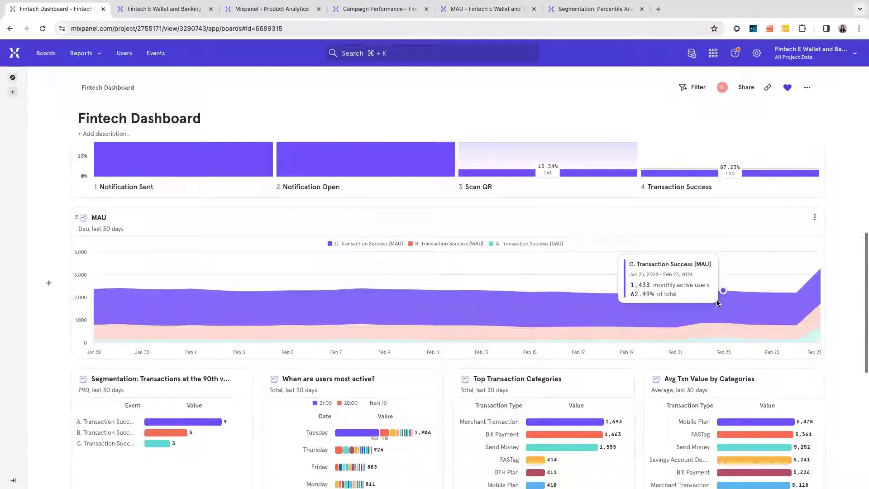
{"action": "scroll", "coordinate": [615, 343], "scroll_direction": "down", "scroll_amount": 1}
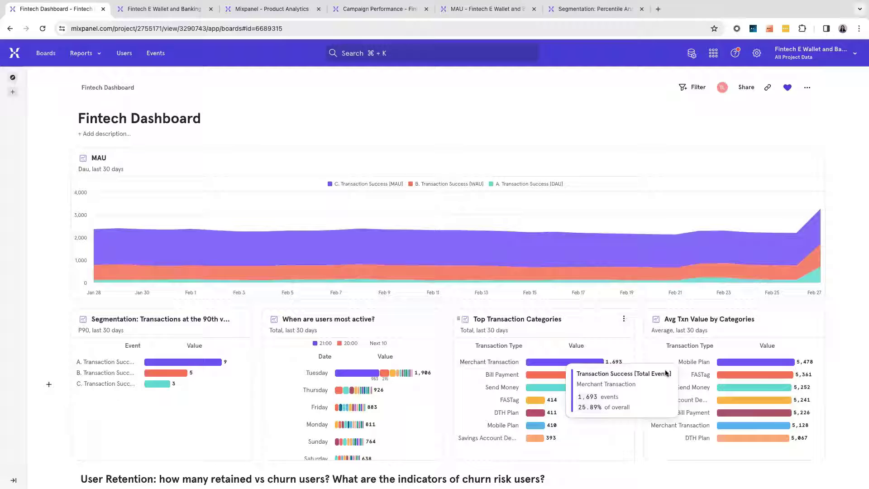
{"action": "mouse_move", "coordinate": [792, 362]}
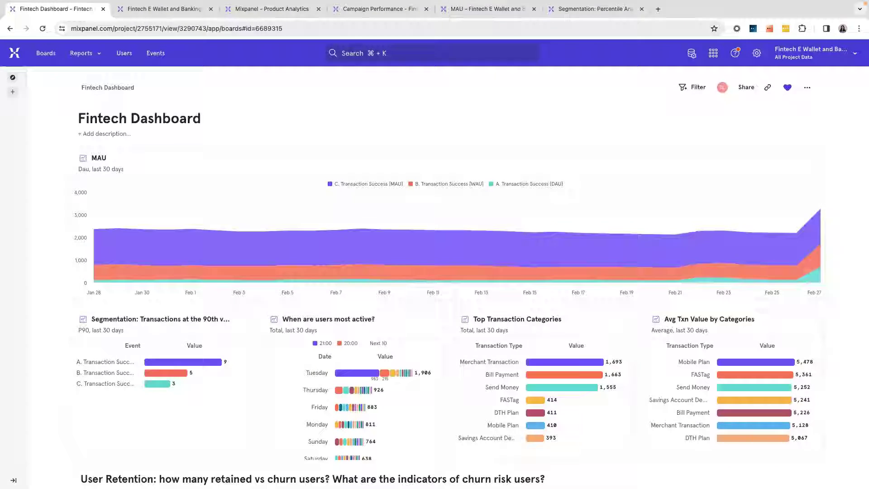
{"action": "scroll", "coordinate": [792, 363], "scroll_direction": "up", "scroll_amount": 3}
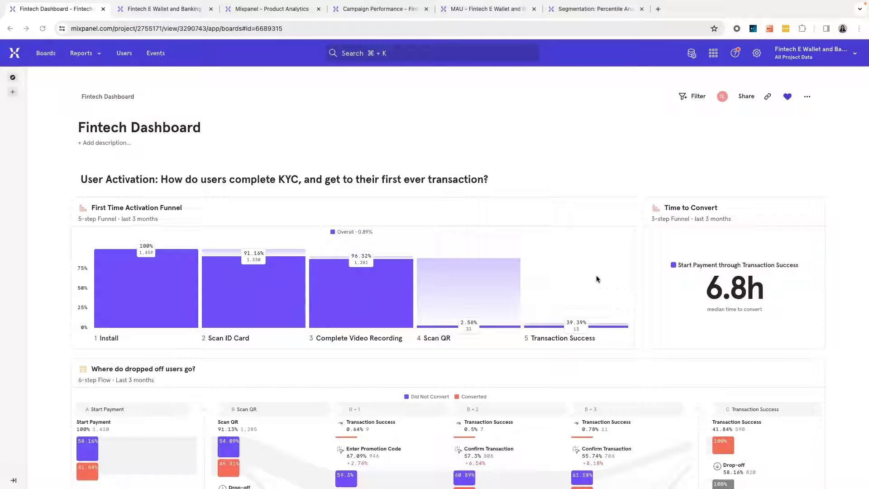
{"action": "left_click", "coordinate": [157, 10]}
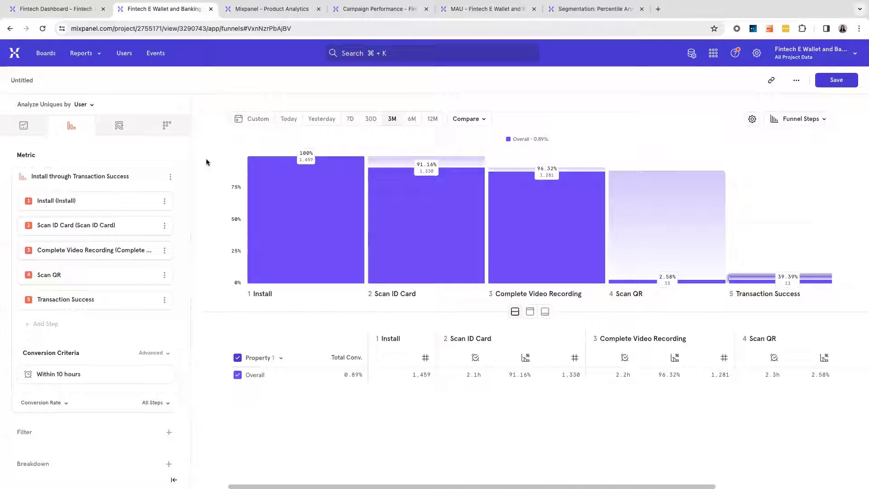
Step: Read each funnel bar's values and open the Transaction Success drop-off details
{"action": "mouse_move", "coordinate": [265, 196]}
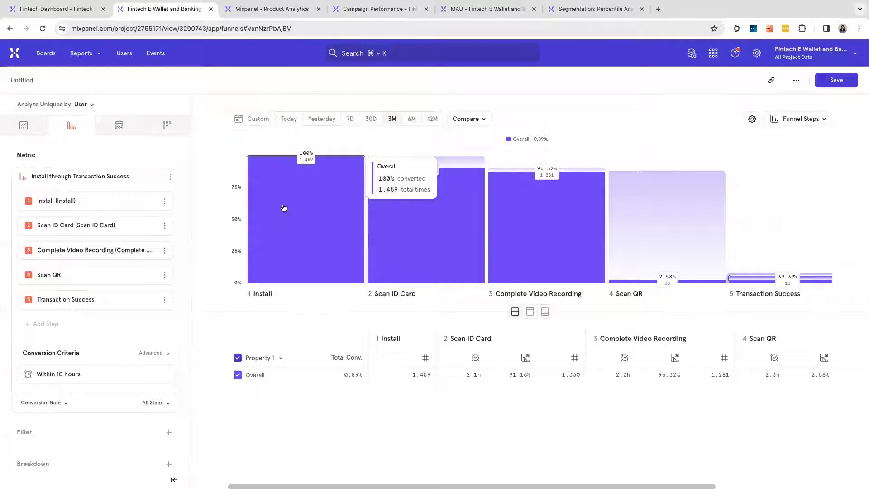
{"action": "mouse_move", "coordinate": [409, 214]}
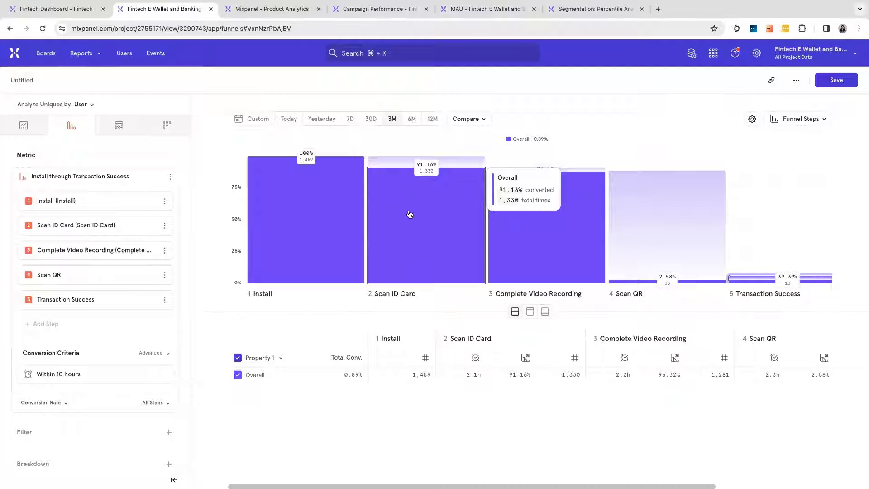
{"action": "mouse_move", "coordinate": [503, 226]}
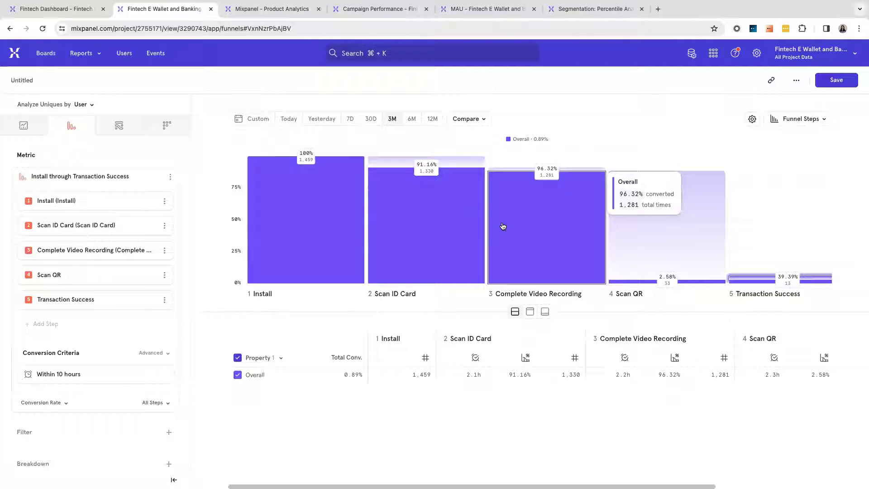
{"action": "mouse_move", "coordinate": [645, 228]}
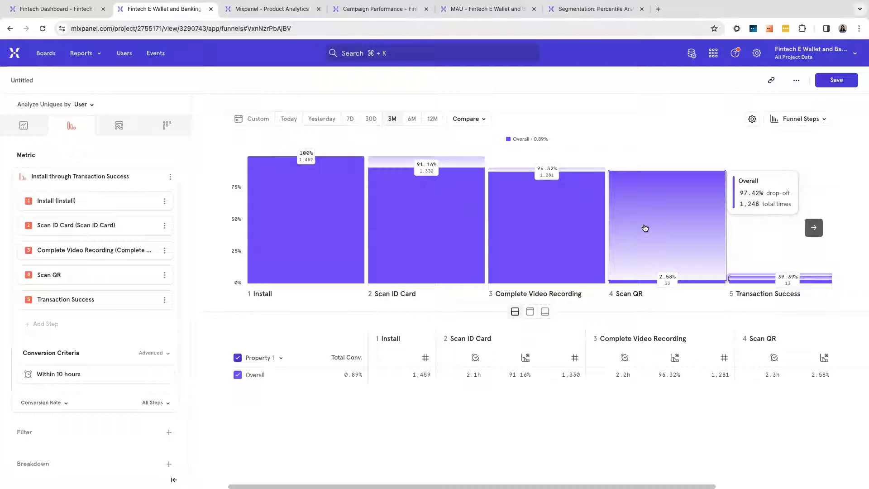
{"action": "mouse_move", "coordinate": [770, 281]}
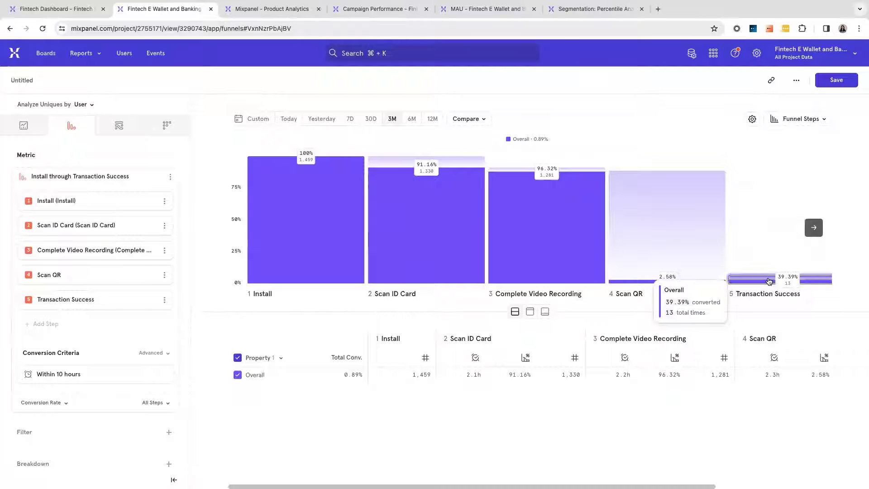
{"action": "left_click", "coordinate": [770, 281]}
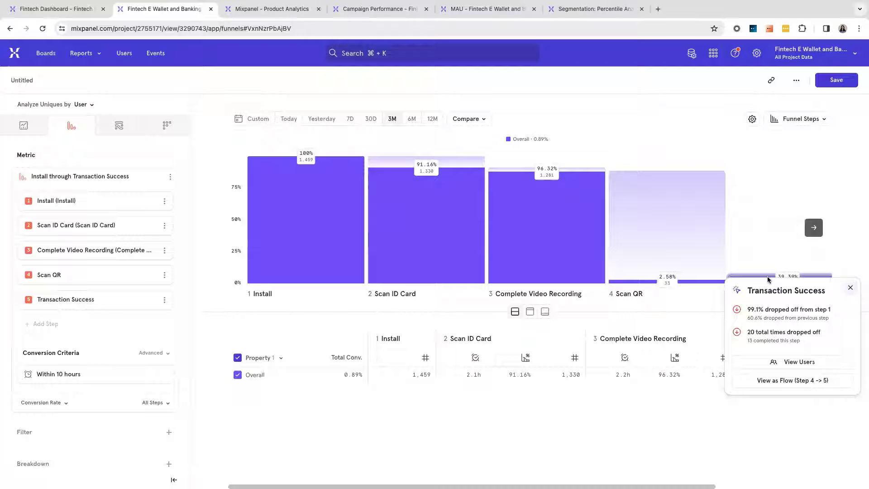
{"action": "left_click", "coordinate": [769, 280]}
{"action": "left_click", "coordinate": [770, 278]}
Step: View the 20 users who dropped off before Transaction Success and create a cohort from them
{"action": "left_click", "coordinate": [826, 363]}
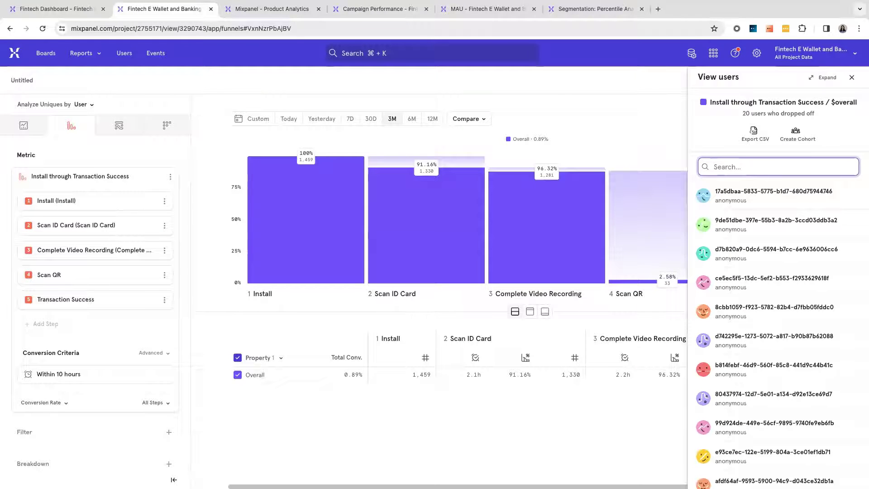
{"action": "left_click", "coordinate": [808, 142]}
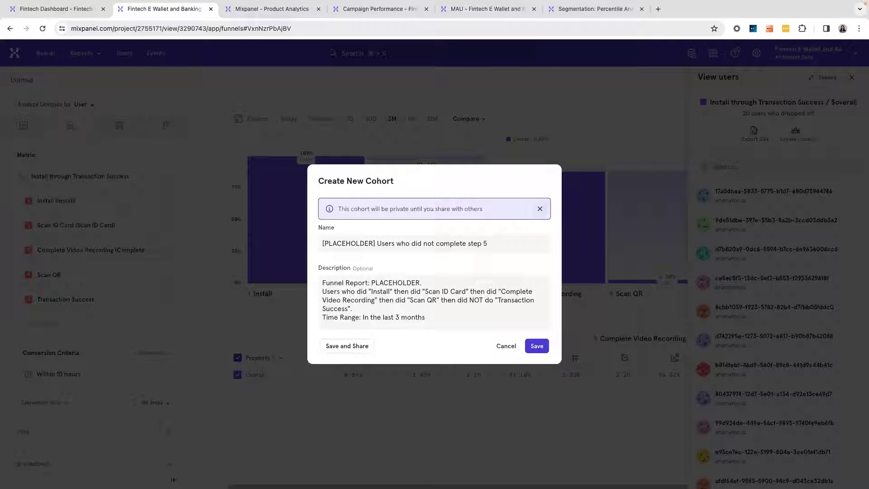
Step: Show the saved cohorts list with Braze as an export destination for Lapsed Transaction Users
{"action": "left_click", "coordinate": [273, 10]}
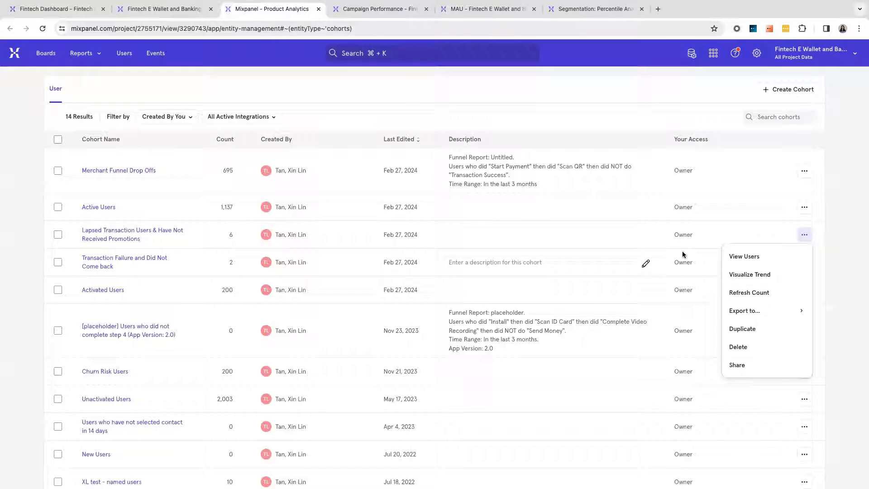
{"action": "mouse_move", "coordinate": [797, 311]}
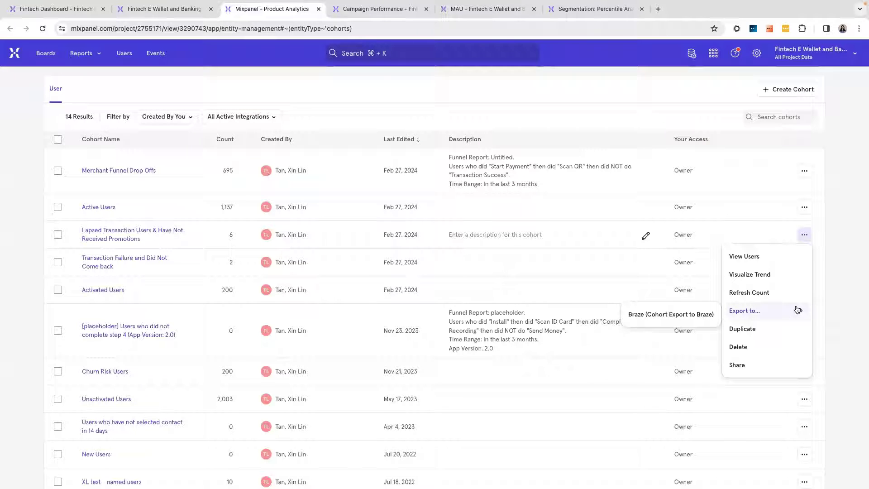
Step: Cancel the new cohort and close the dropped-off users list
{"action": "left_click", "coordinate": [164, 13]}
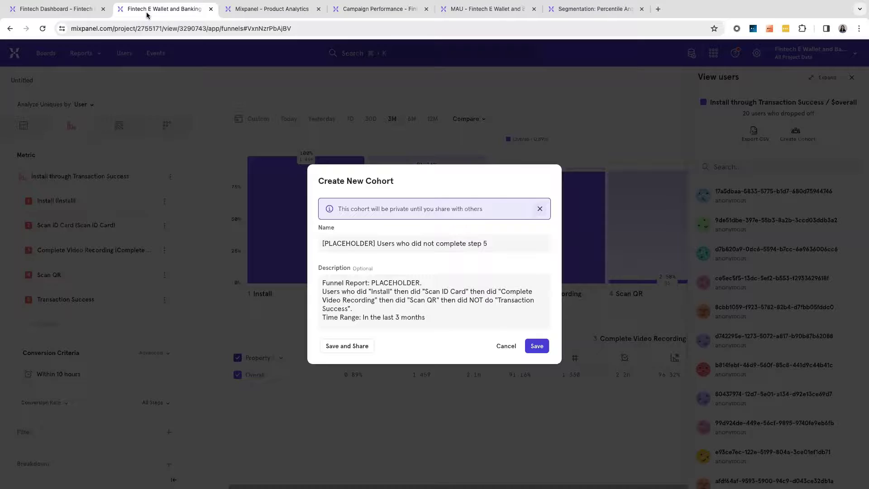
{"action": "left_click", "coordinate": [540, 208]}
{"action": "left_click", "coordinate": [514, 335]}
{"action": "left_click", "coordinate": [628, 122]}
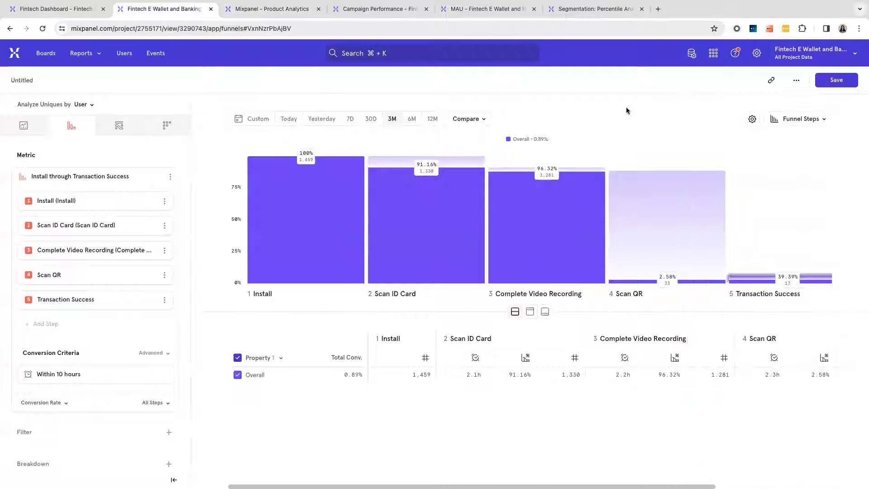
Step: Open the Scan QR drop-off as a flow (Step 3 -> 4)
{"action": "left_click", "coordinate": [682, 210]}
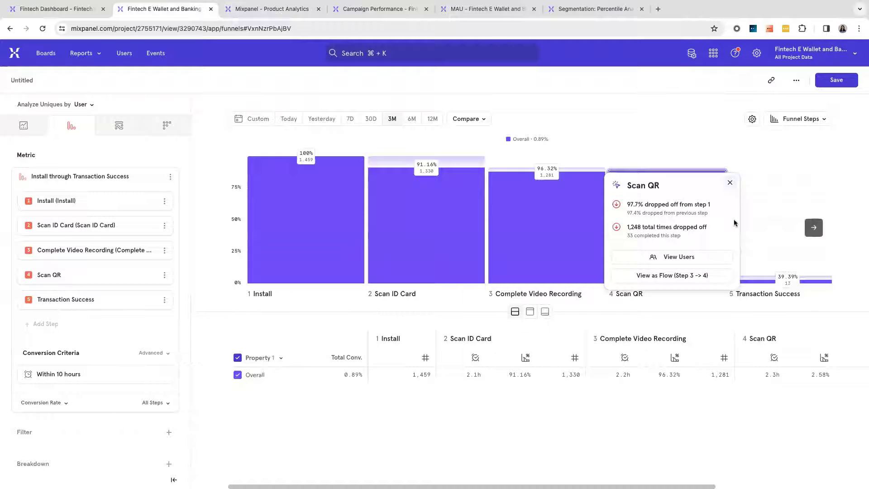
{"action": "left_click", "coordinate": [682, 207]}
{"action": "left_click", "coordinate": [710, 248]}
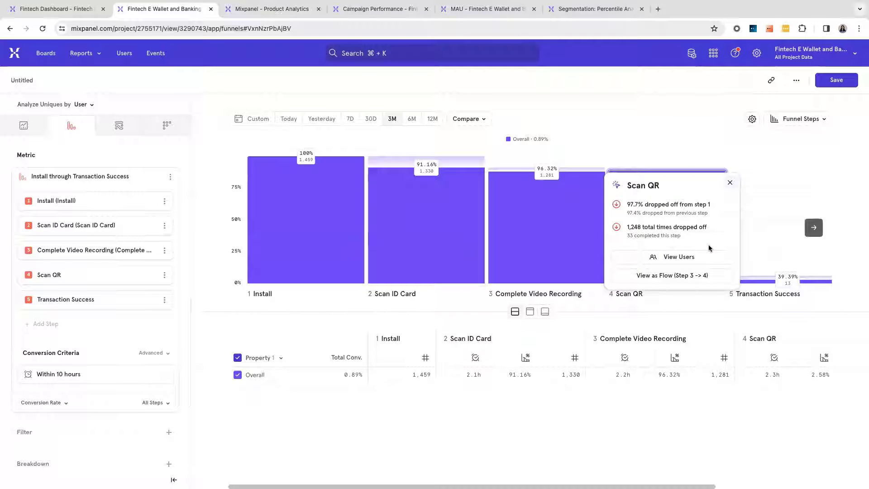
{"action": "left_click", "coordinate": [705, 276]}
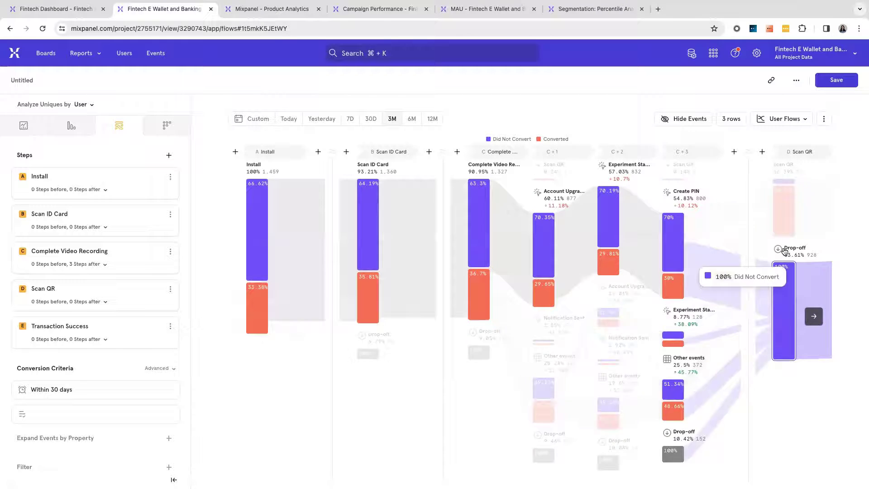
Step: Add 3 steps before the Scan QR column in the flow
{"action": "left_click", "coordinate": [763, 152]}
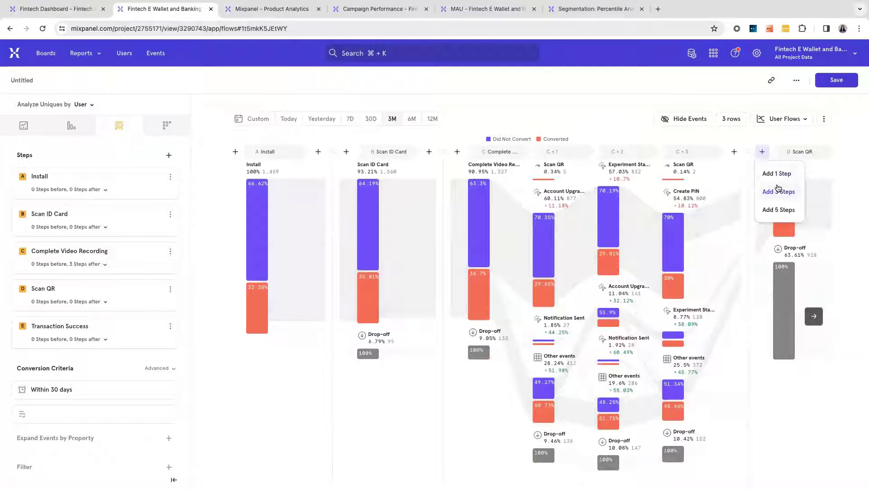
{"action": "left_click", "coordinate": [778, 190]}
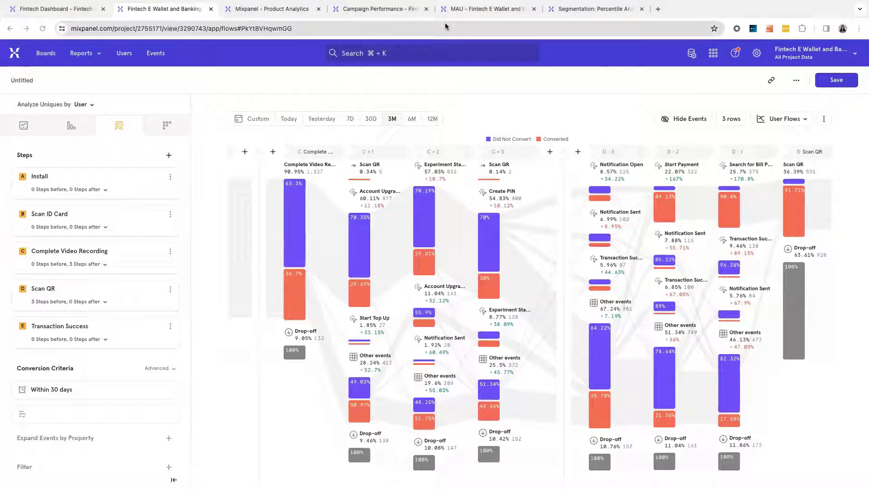
Step: Switch to the Campaign Performance funnel and read its step values (8.1% overall, 13.34% to Scan QR)
{"action": "left_click", "coordinate": [414, 11]}
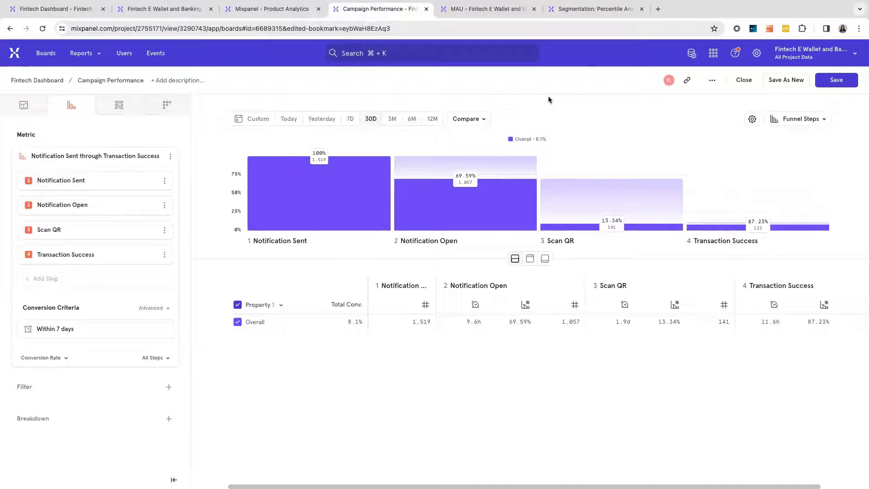
{"action": "mouse_move", "coordinate": [358, 196]}
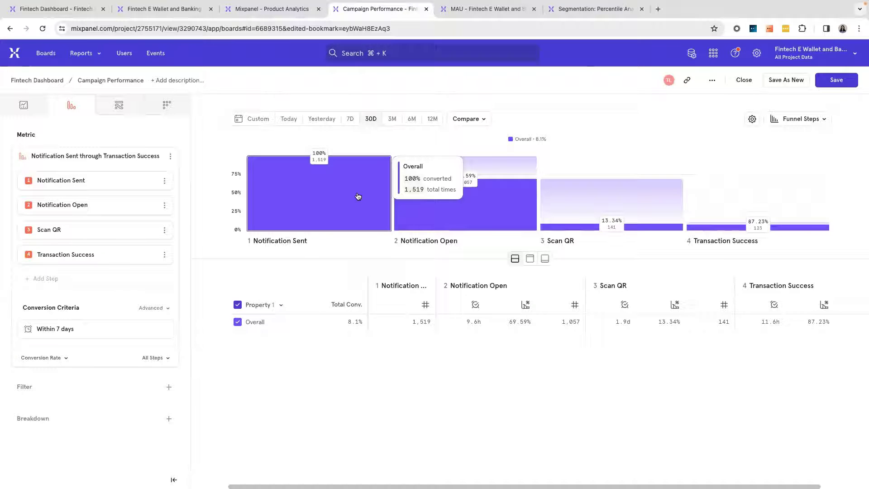
{"action": "mouse_move", "coordinate": [466, 202]}
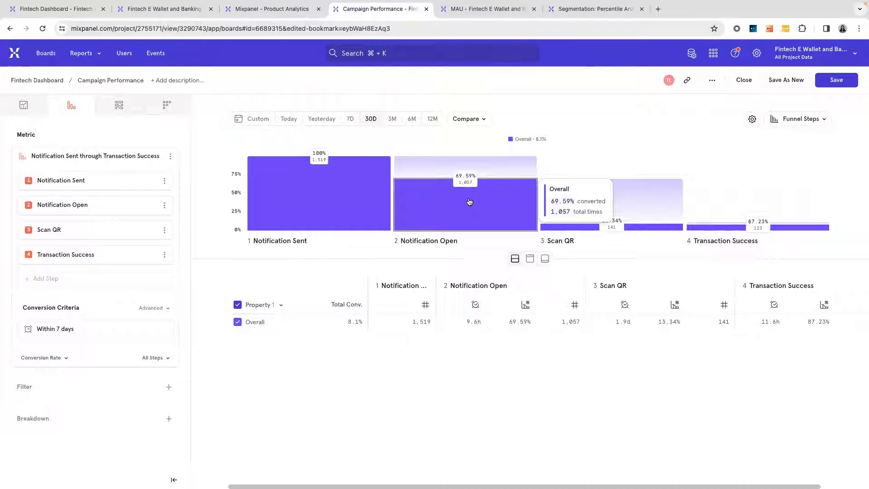
{"action": "mouse_move", "coordinate": [589, 222]}
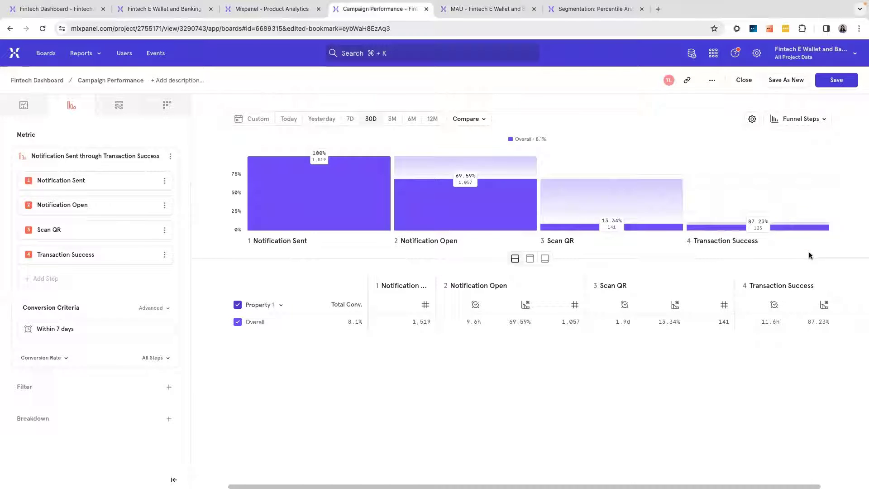
Step: Break the campaign funnel down by Notification Type (Email, In-App, Push)
{"action": "left_click", "coordinate": [168, 419]}
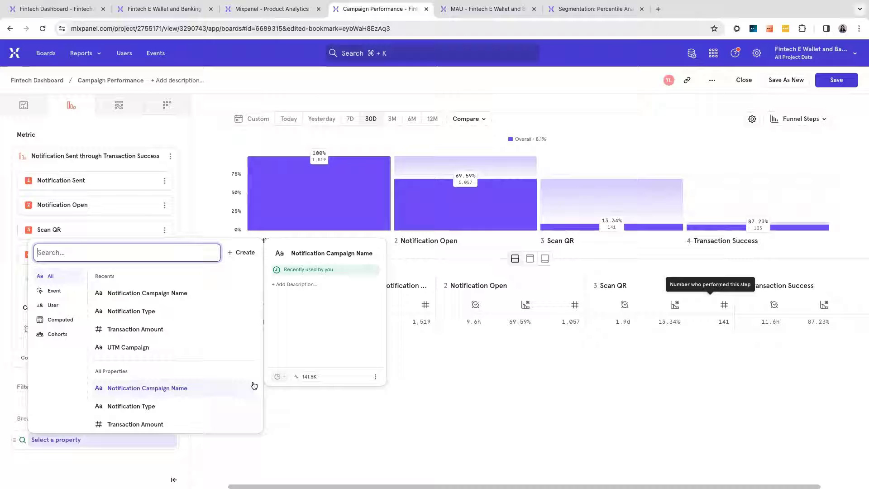
{"action": "left_click", "coordinate": [197, 306]}
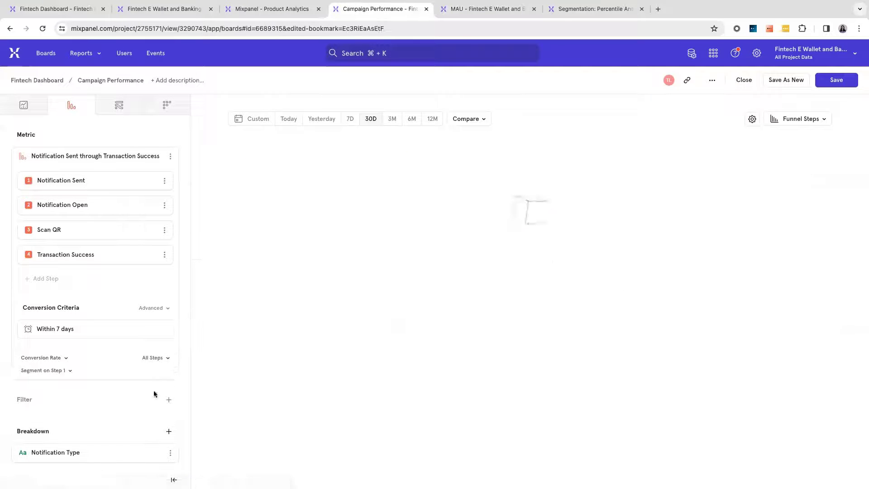
{"action": "left_click", "coordinate": [168, 432]}
Step: Add a Notification Campaign Name breakdown and sort combinations by Total Conv., lowest first
{"action": "type", "text": "noti"}
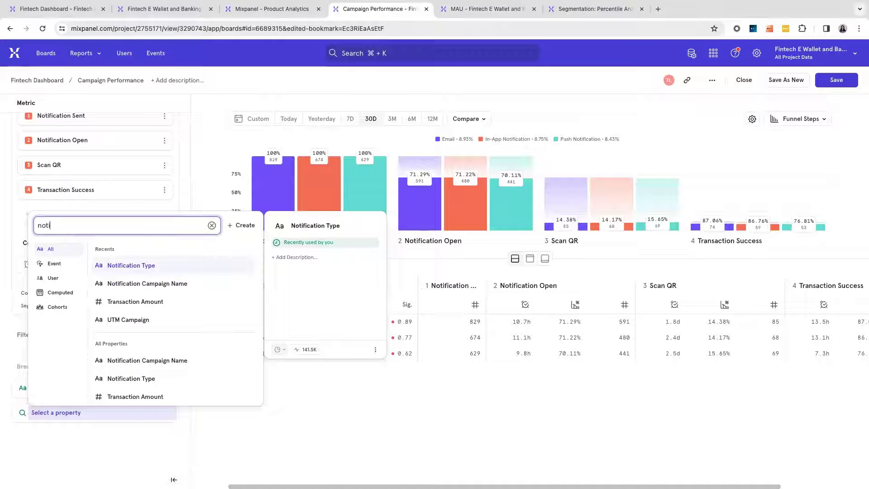
{"action": "left_click", "coordinate": [224, 263]}
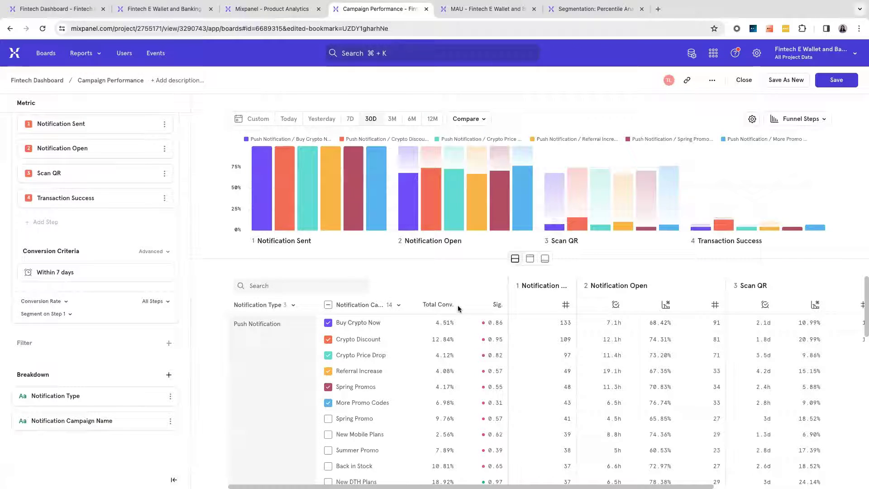
{"action": "left_click", "coordinate": [443, 305]}
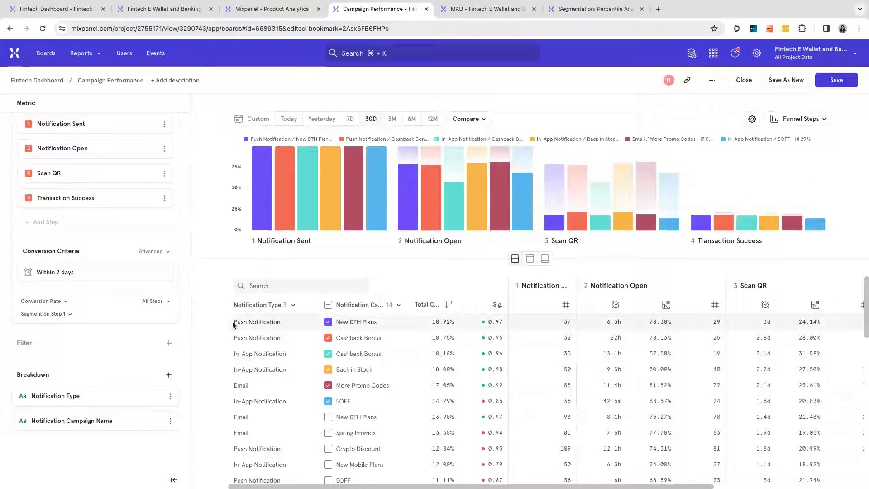
{"action": "left_click_drag", "start_coordinate": [233, 325], "coordinate": [283, 327]}
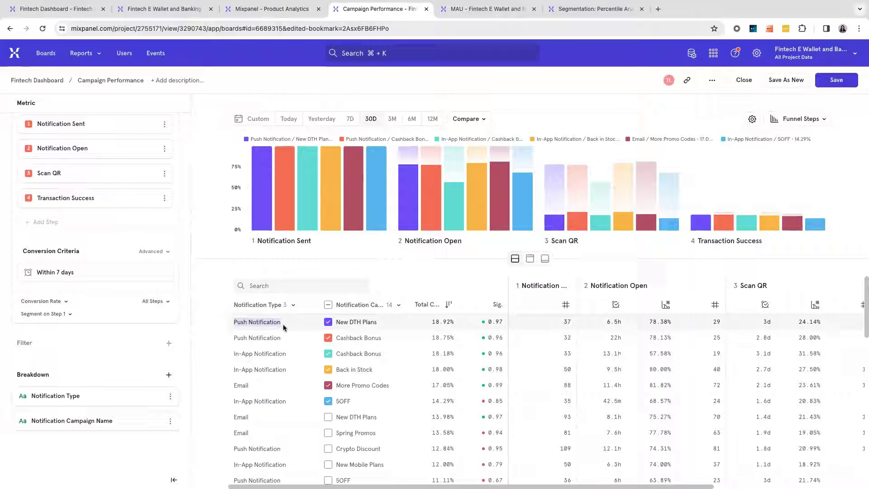
{"action": "left_click_drag", "start_coordinate": [377, 323], "coordinate": [353, 322]}
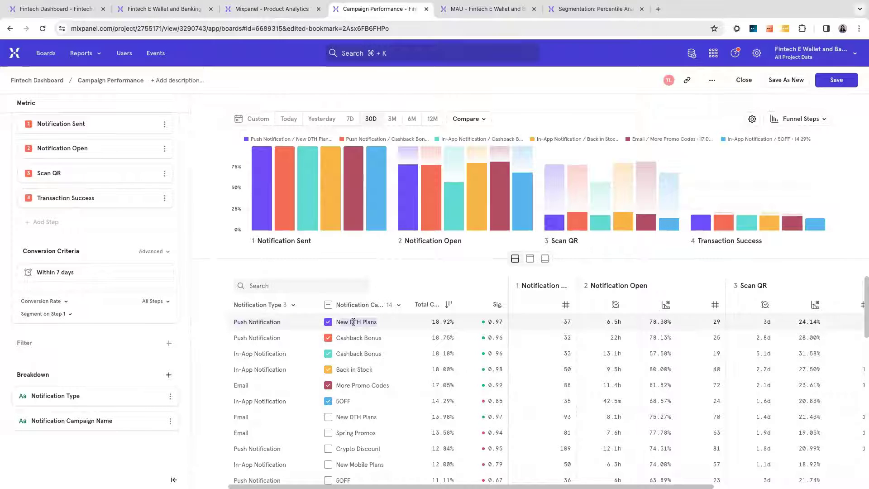
{"action": "left_click", "coordinate": [356, 323]}
{"action": "left_click", "coordinate": [435, 308]}
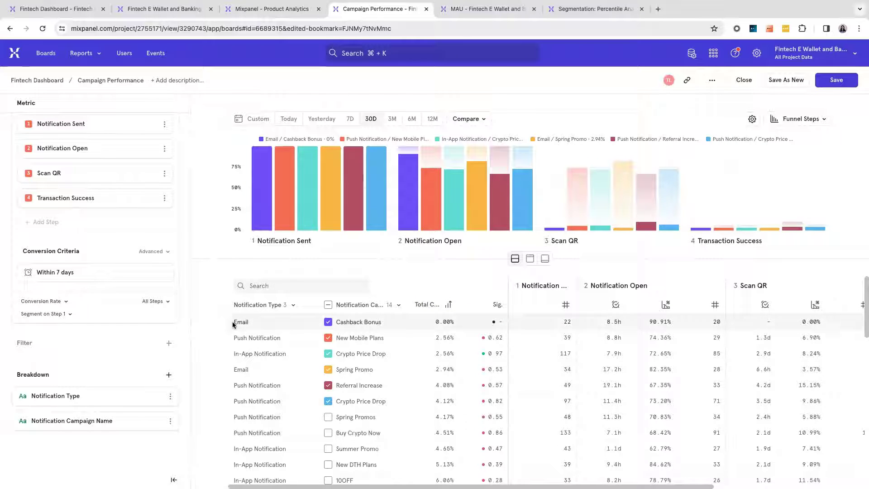
{"action": "left_click_drag", "start_coordinate": [231, 325], "coordinate": [393, 326]}
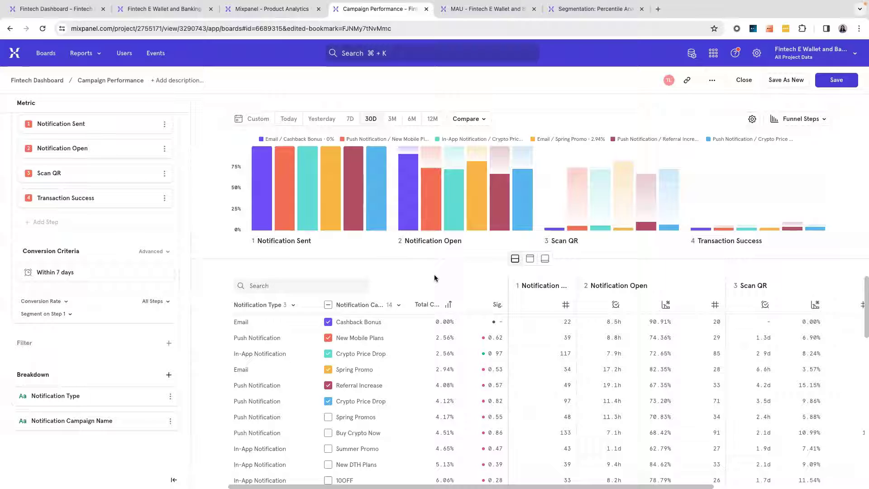
Step: Remove both breakdowns, measure Property Sum of Transaction Amount, and go to the MAU report
{"action": "left_click", "coordinate": [159, 396]}
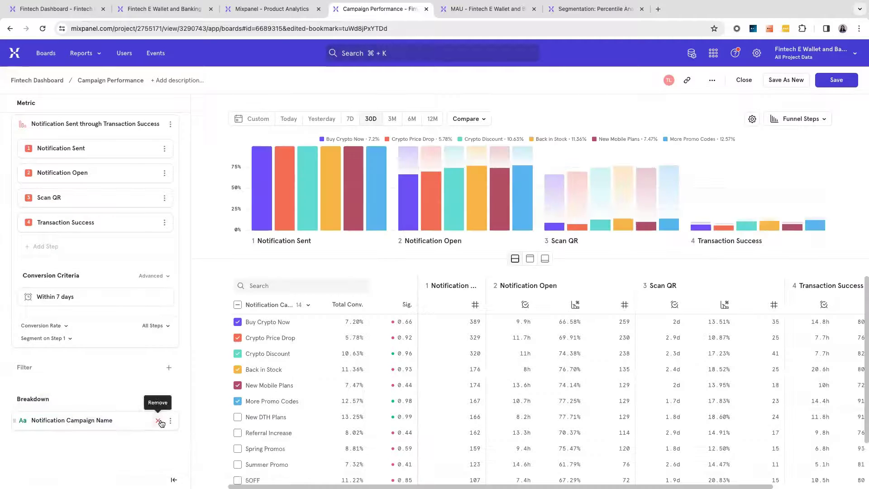
{"action": "left_click", "coordinate": [159, 421]}
{"action": "left_click", "coordinate": [41, 357]}
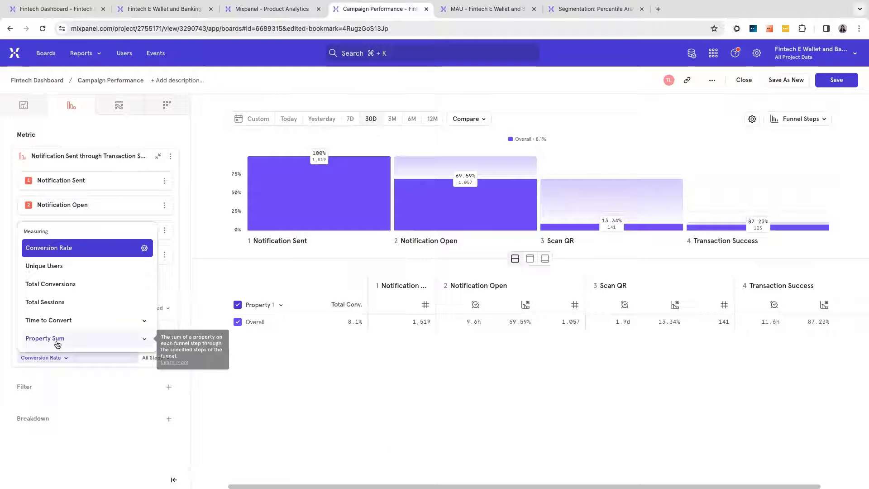
{"action": "left_click", "coordinate": [57, 344]}
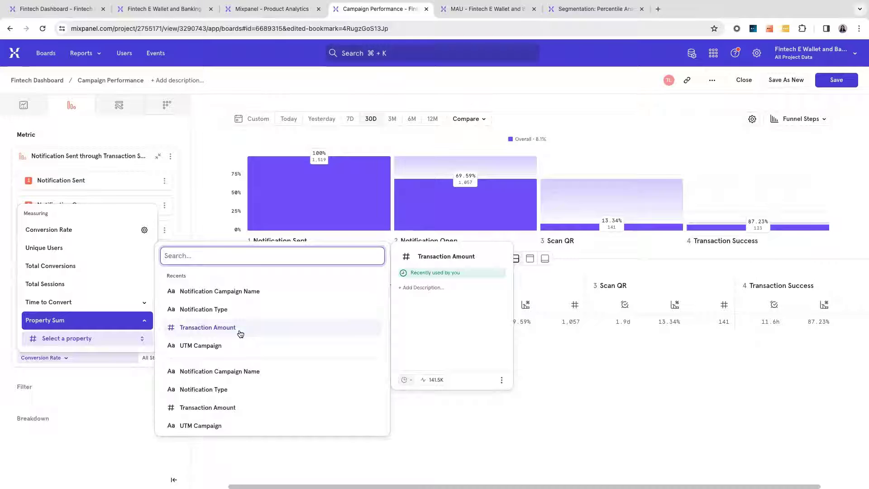
{"action": "left_click", "coordinate": [267, 330]}
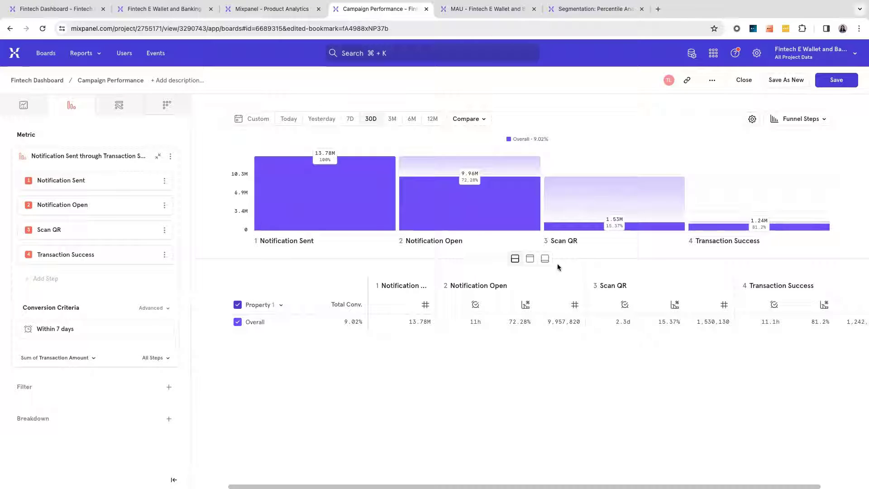
{"action": "mouse_move", "coordinate": [711, 227]}
{"action": "mouse_move", "coordinate": [655, 213]}
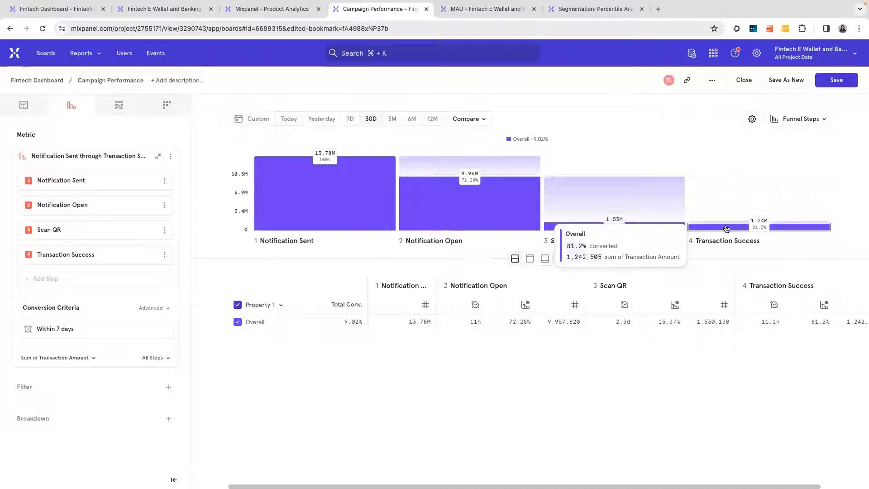
{"action": "key", "text": "ctrl+Tab"}
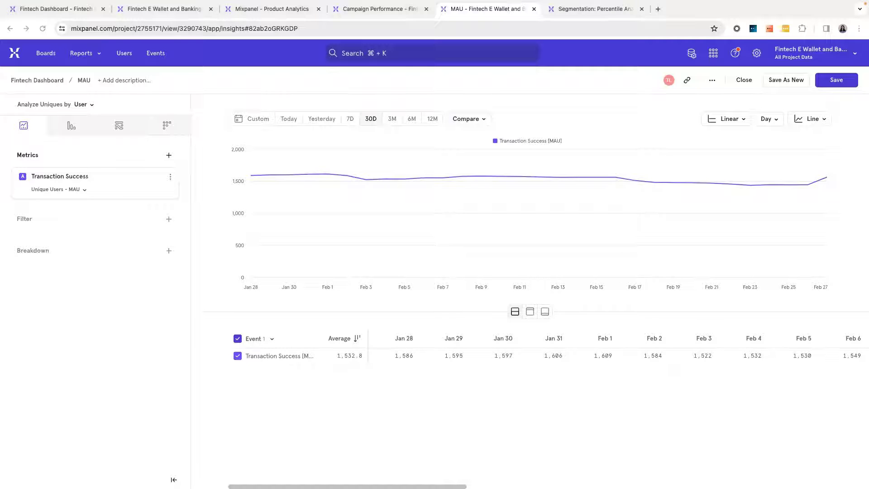
Step: Compare the Transaction Success MAU trend to the previous week as percent change over baseline
{"action": "left_click", "coordinate": [774, 154]}
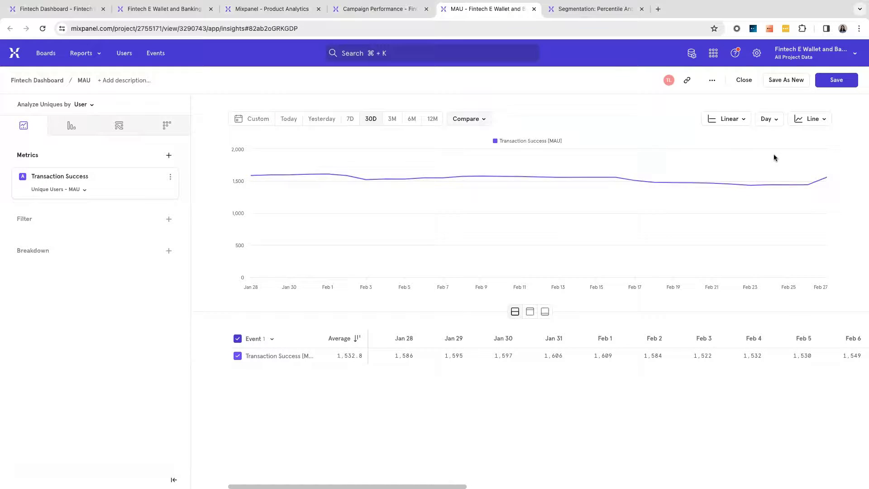
{"action": "mouse_move", "coordinate": [798, 181]}
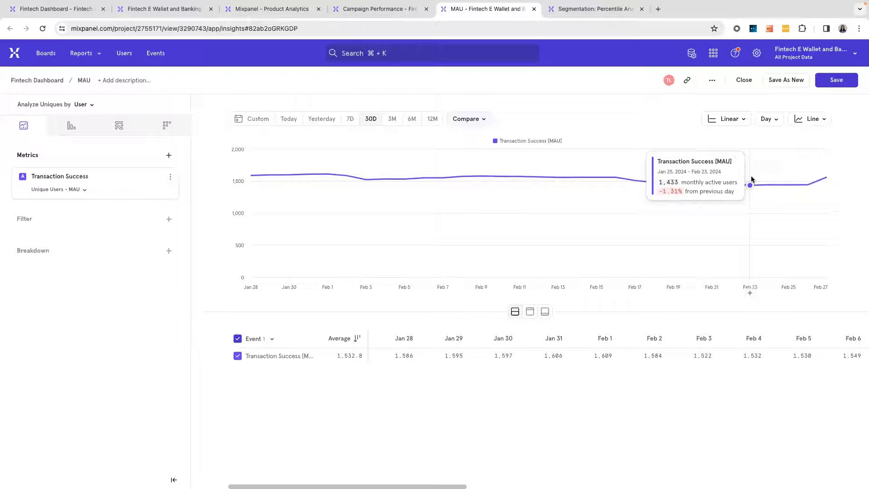
{"action": "left_click", "coordinate": [462, 119]}
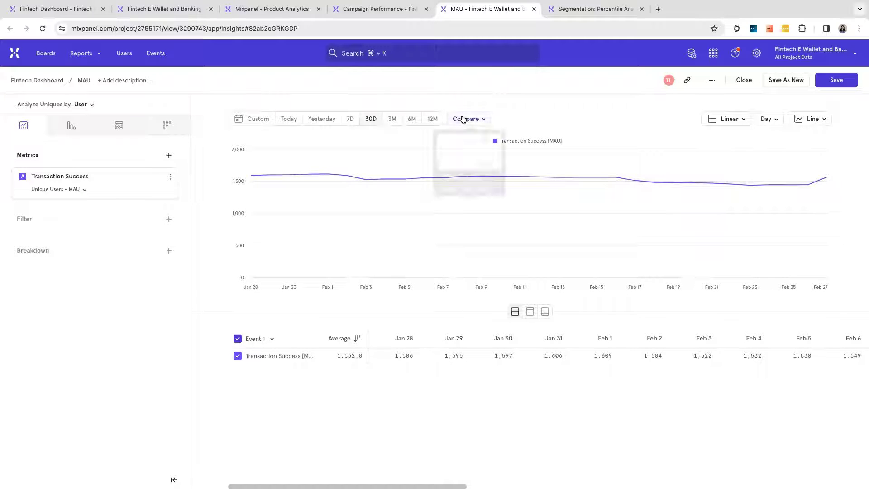
{"action": "mouse_move", "coordinate": [495, 144]}
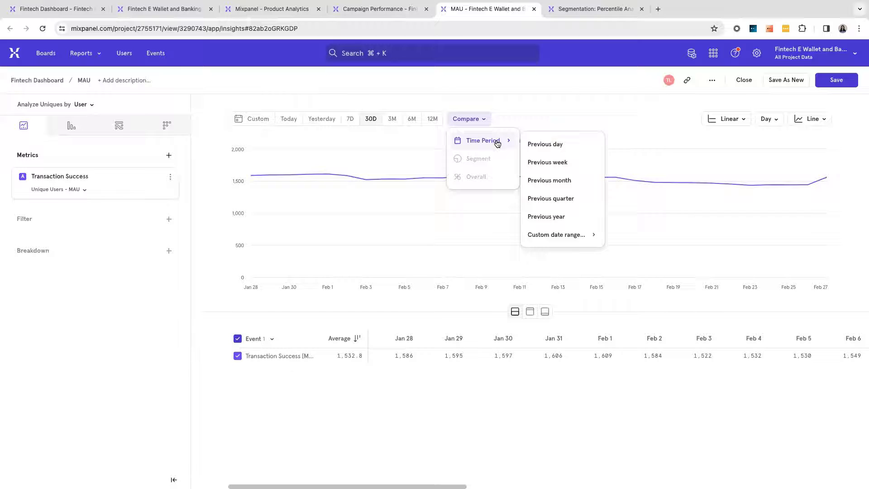
{"action": "left_click", "coordinate": [574, 163]}
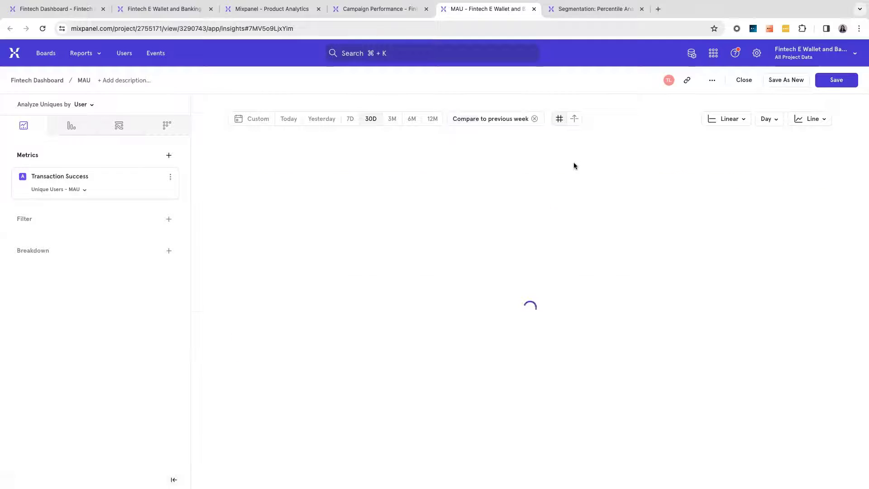
{"action": "left_click", "coordinate": [575, 118]}
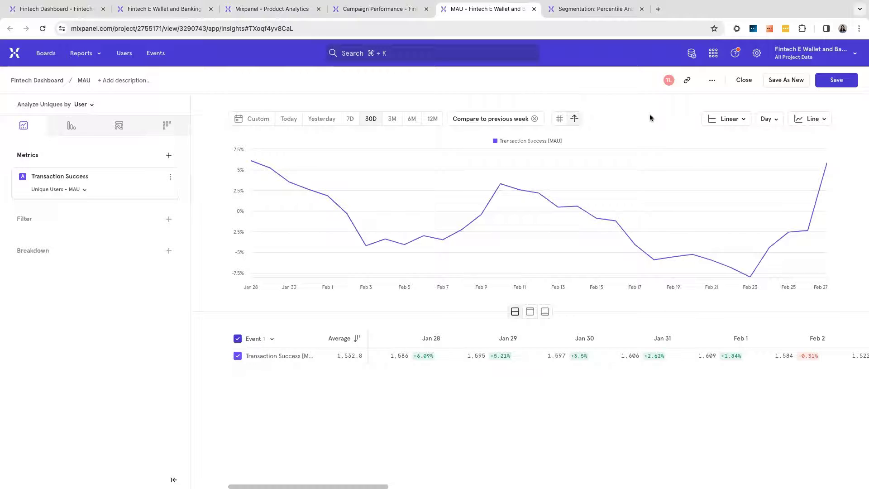
Step: Open the Percentile Analysis of Transaction Amount report and inspect metric A's P99 aggregation and property, leaving them unchanged
{"action": "left_click", "coordinate": [596, 13]}
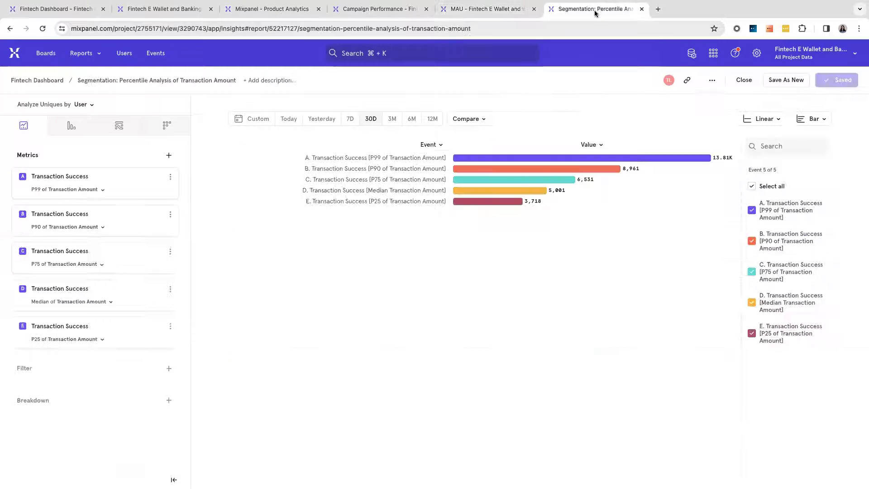
{"action": "left_click", "coordinate": [102, 189]}
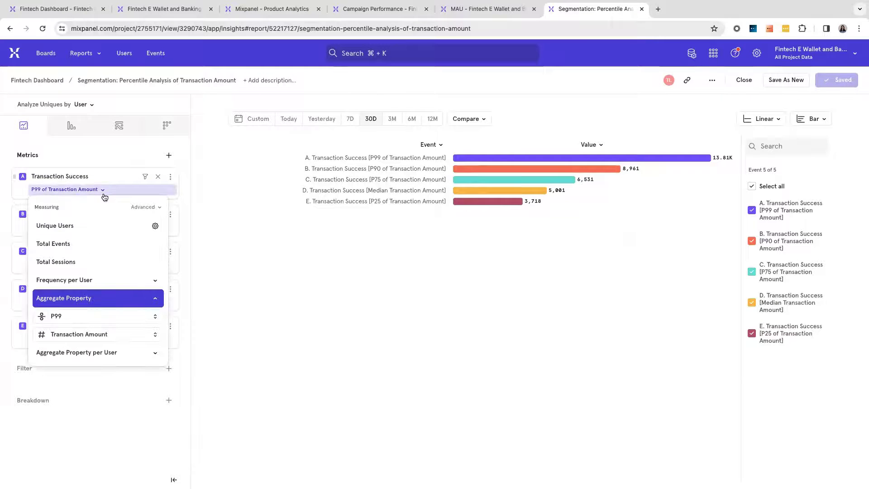
{"action": "left_click", "coordinate": [126, 319]}
{"action": "mouse_move", "coordinate": [201, 346]}
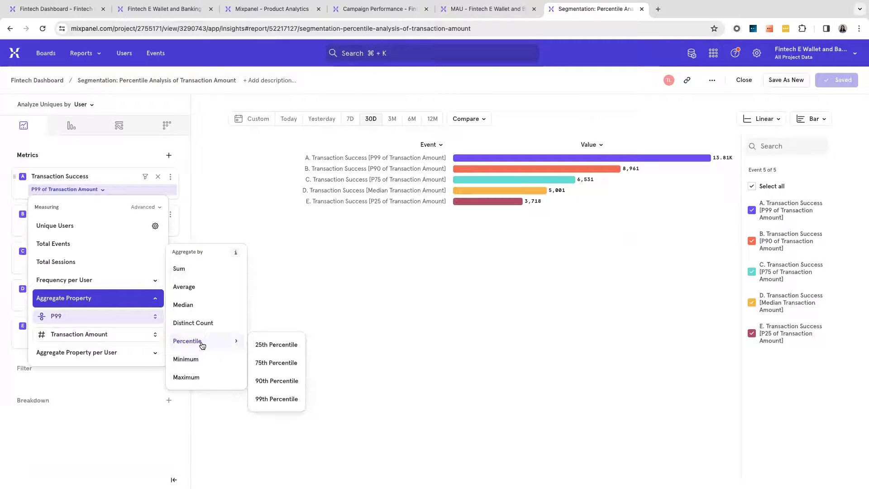
{"action": "left_click", "coordinate": [140, 336]}
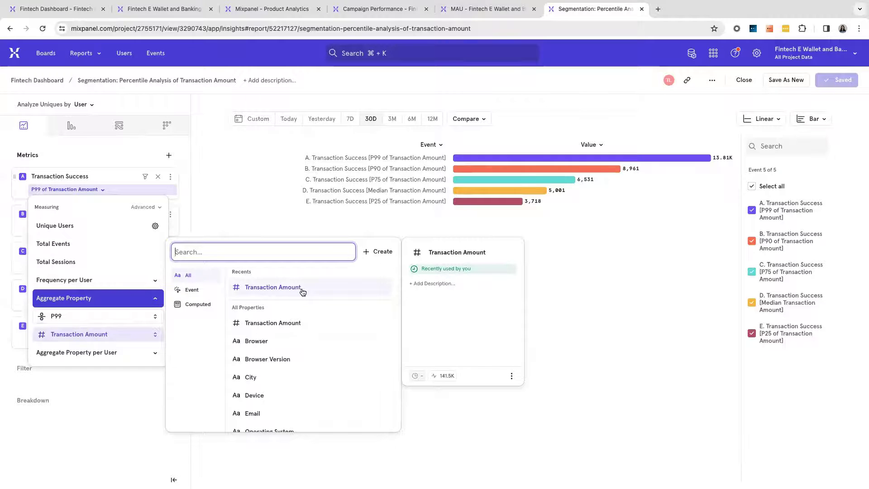
{"action": "left_click", "coordinate": [354, 225]}
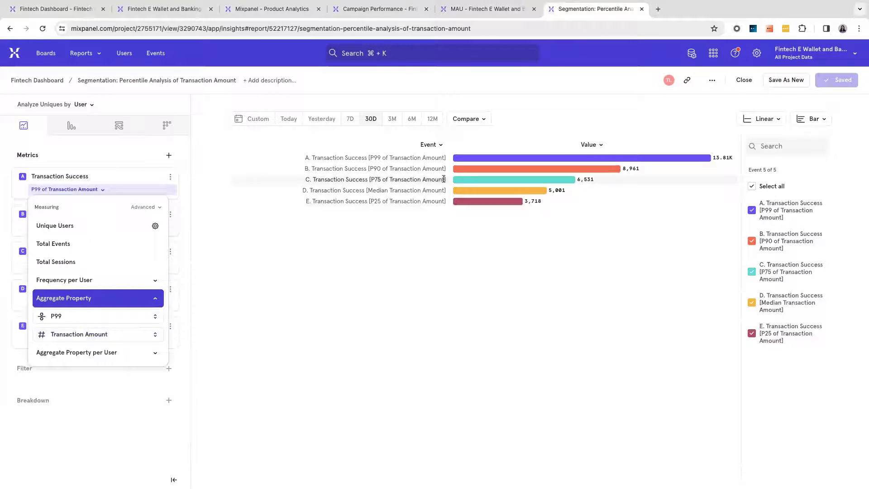
{"action": "mouse_move", "coordinate": [502, 158]}
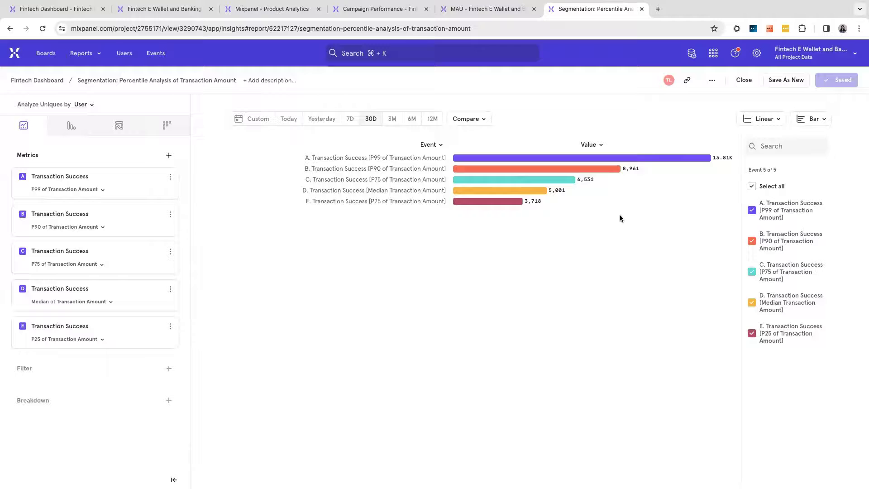
{"action": "mouse_move", "coordinate": [494, 204]}
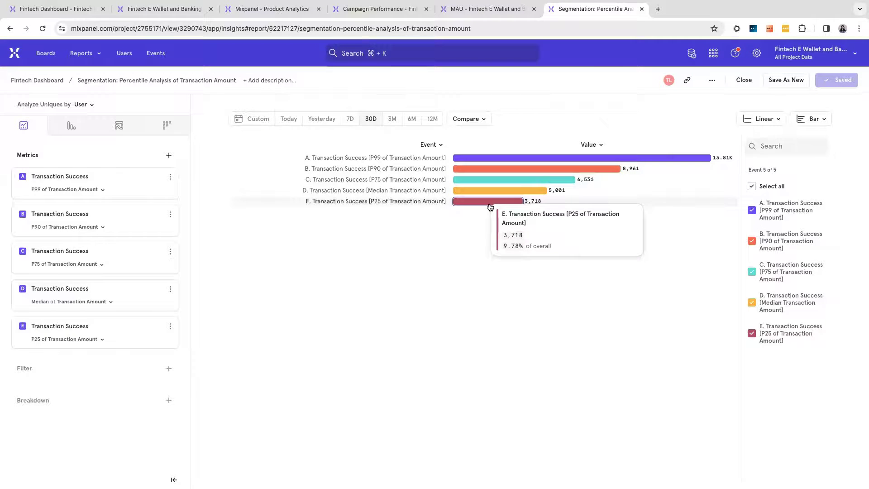
Step: Compare the percentile bars against the previous month, e.g. P90 8,818 vs 8,698
{"action": "left_click", "coordinate": [467, 120]}
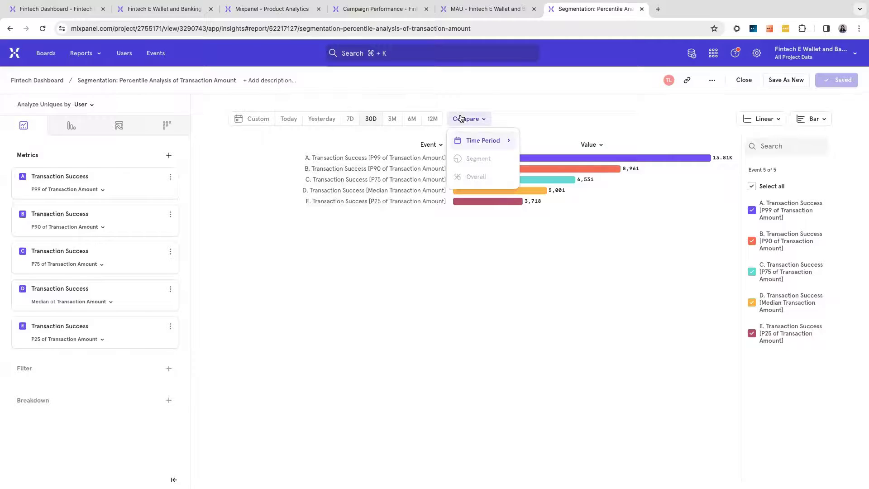
{"action": "mouse_move", "coordinate": [509, 142]}
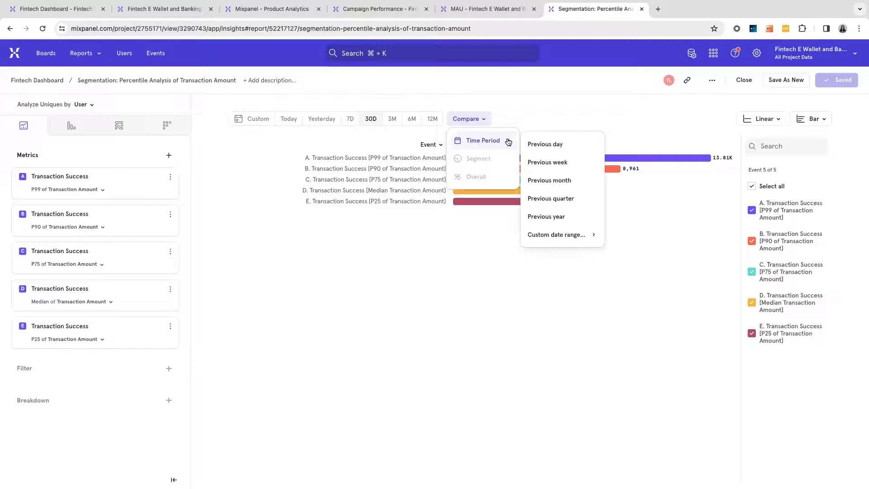
{"action": "left_click", "coordinate": [575, 182]}
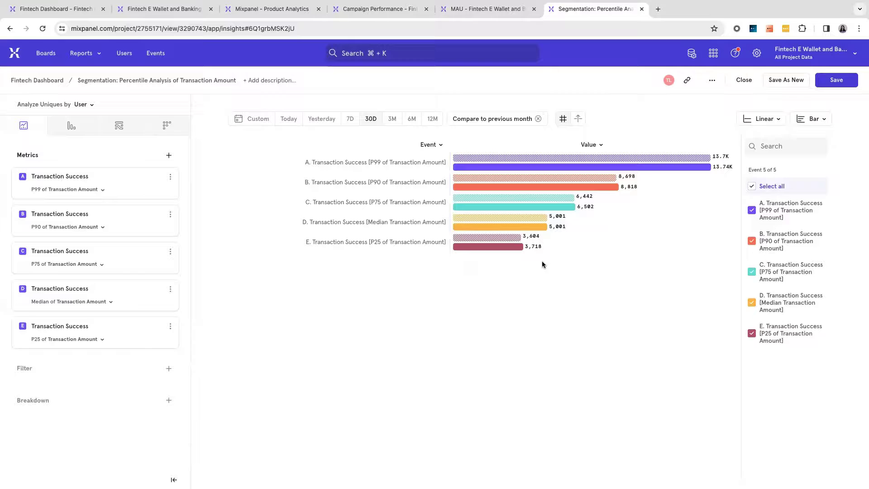
Step: Create a cohort from the P25 bar's users, then go back to the Fintech Dashboard
{"action": "left_click", "coordinate": [502, 247]}
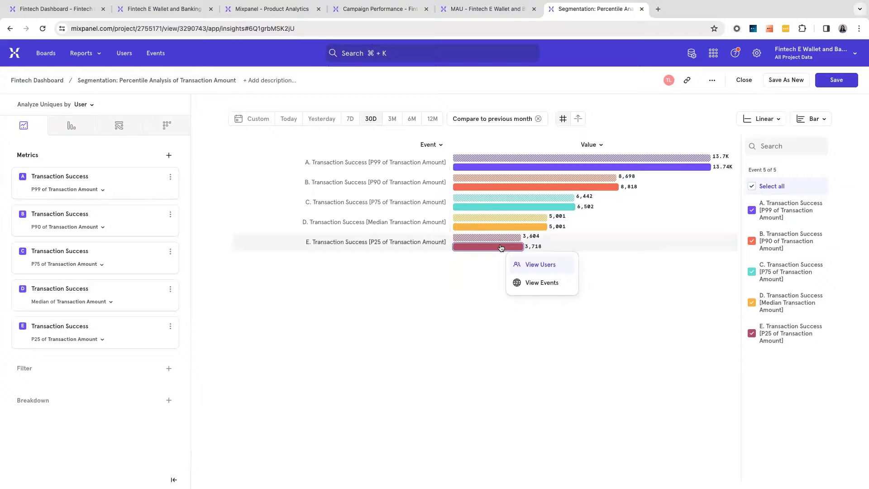
{"action": "left_click", "coordinate": [533, 261]}
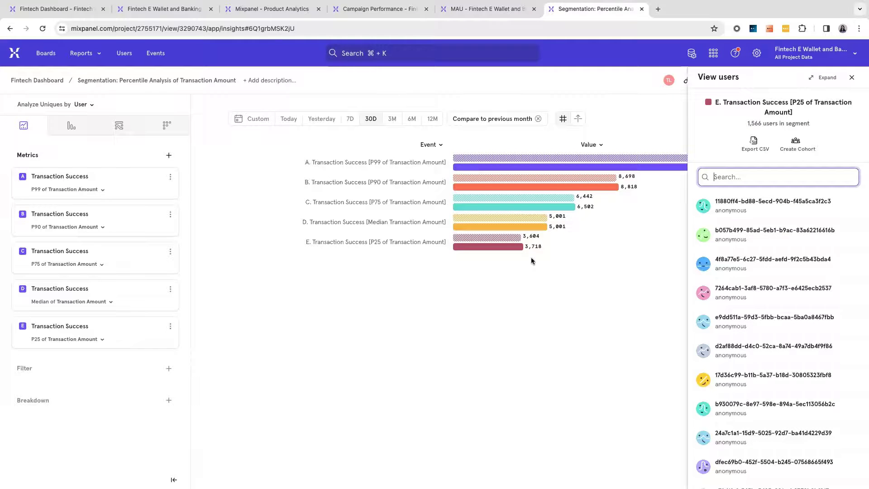
{"action": "left_click", "coordinate": [795, 145]}
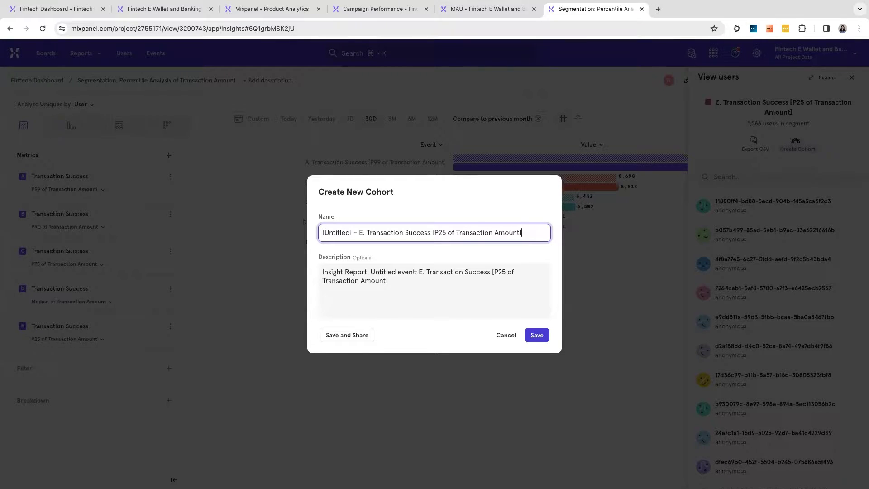
{"action": "key", "text": "super+1"}
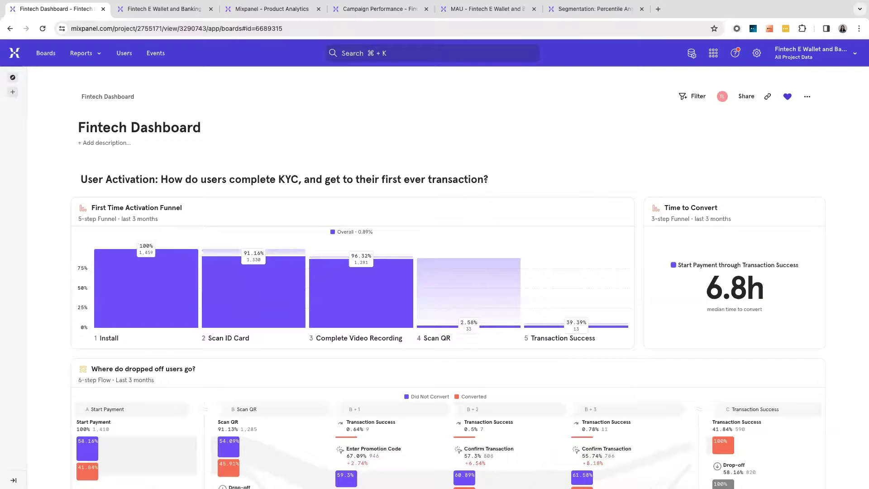